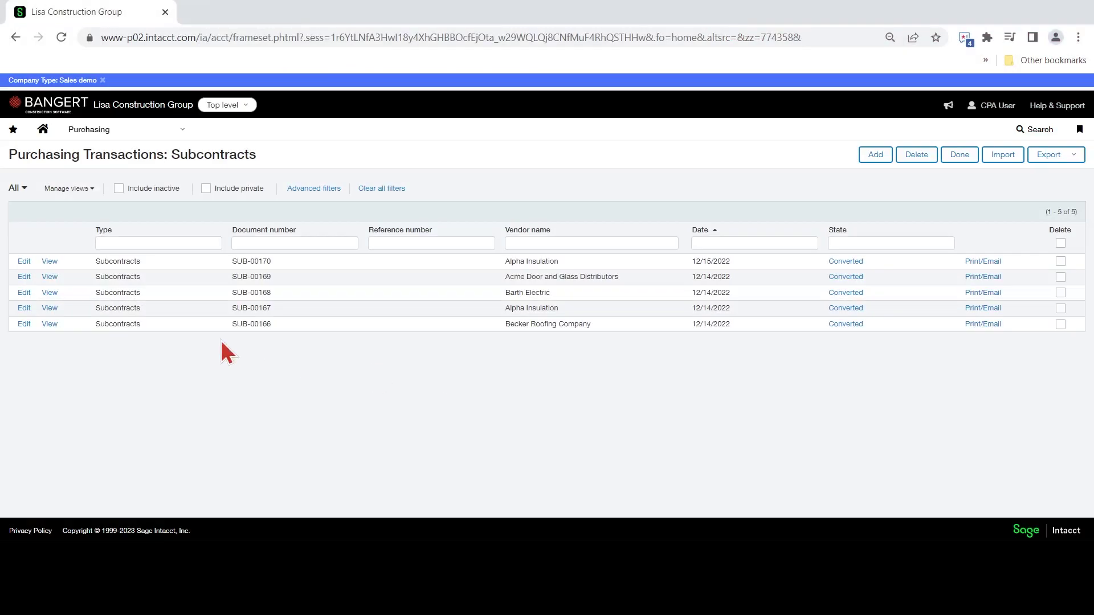
# Step: Open subcontract SUB-00169 for Acme Door and Glass Distributors to review its 50.00 retainage
pyautogui.click(25, 280)
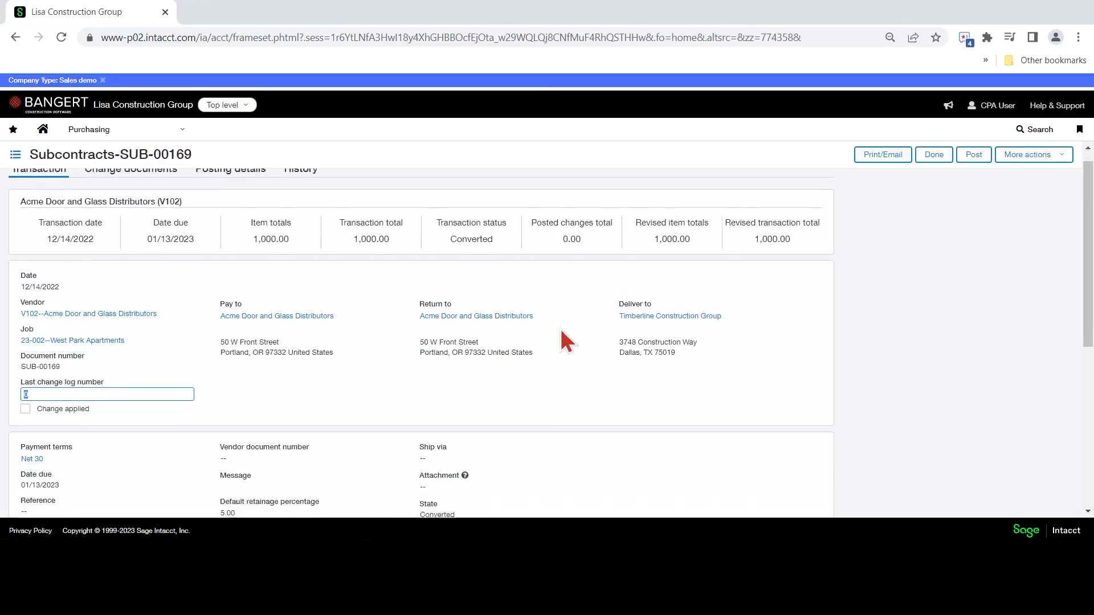
pyautogui.scroll(-1, 562, 332)
pyautogui.scroll(-1, 562, 332)
pyautogui.scroll(-1, 561, 332)
pyautogui.scroll(-1, 558, 330)
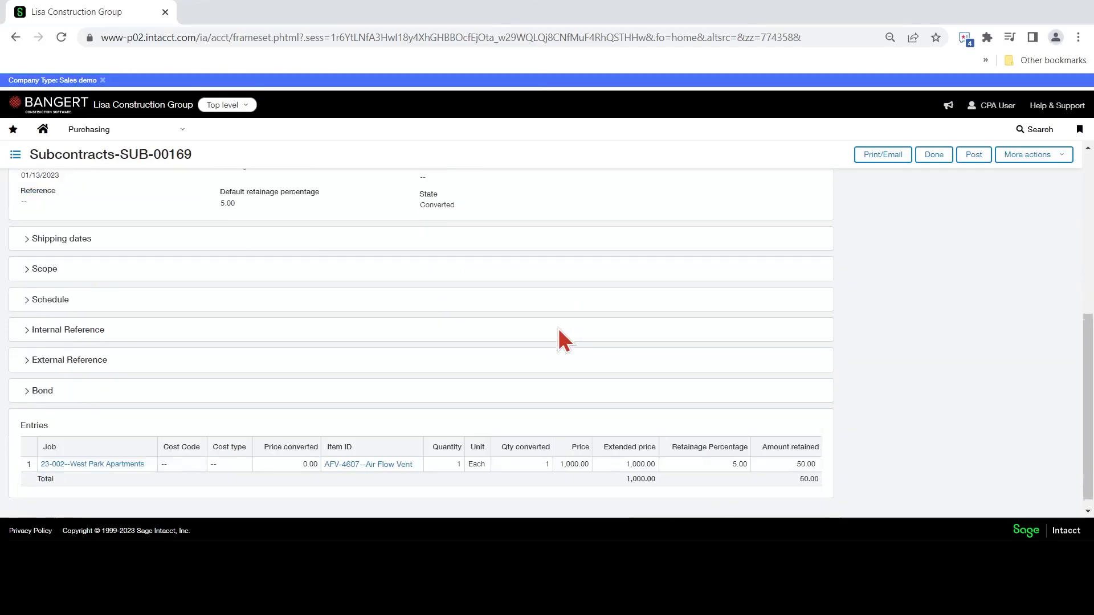
pyautogui.scroll(-1, 562, 338)
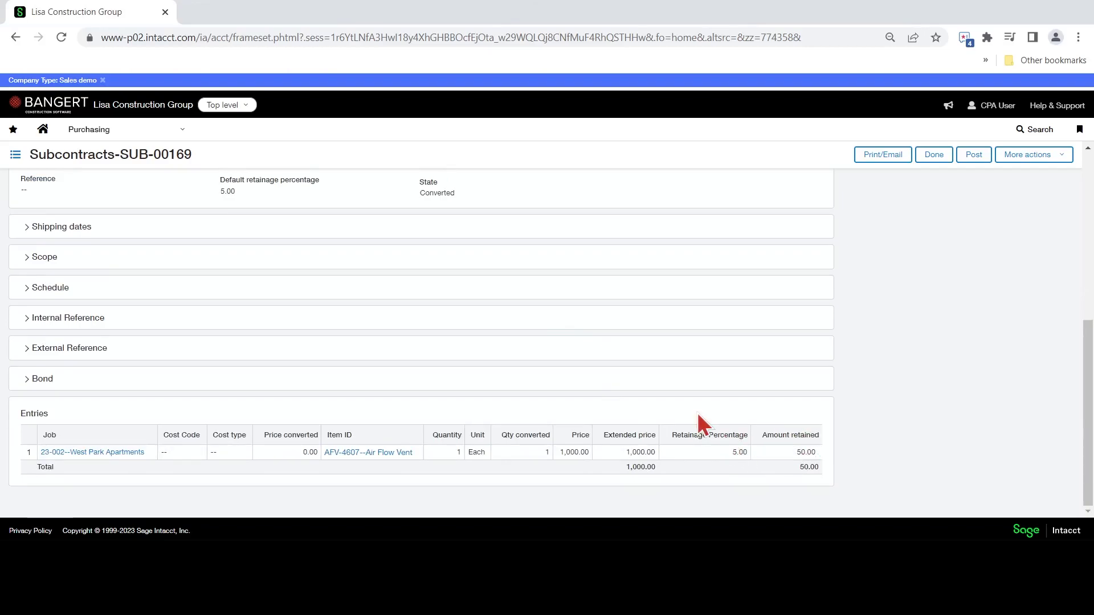
pyautogui.scroll(1, 667, 379)
pyautogui.scroll(2, 447, 341)
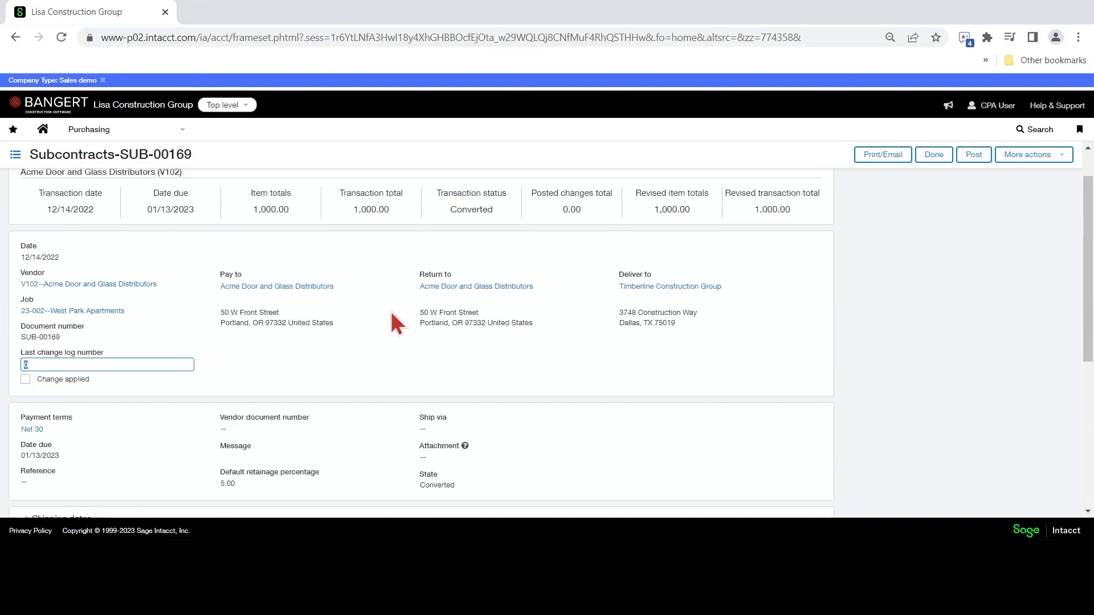
pyautogui.scroll(1, 391, 321)
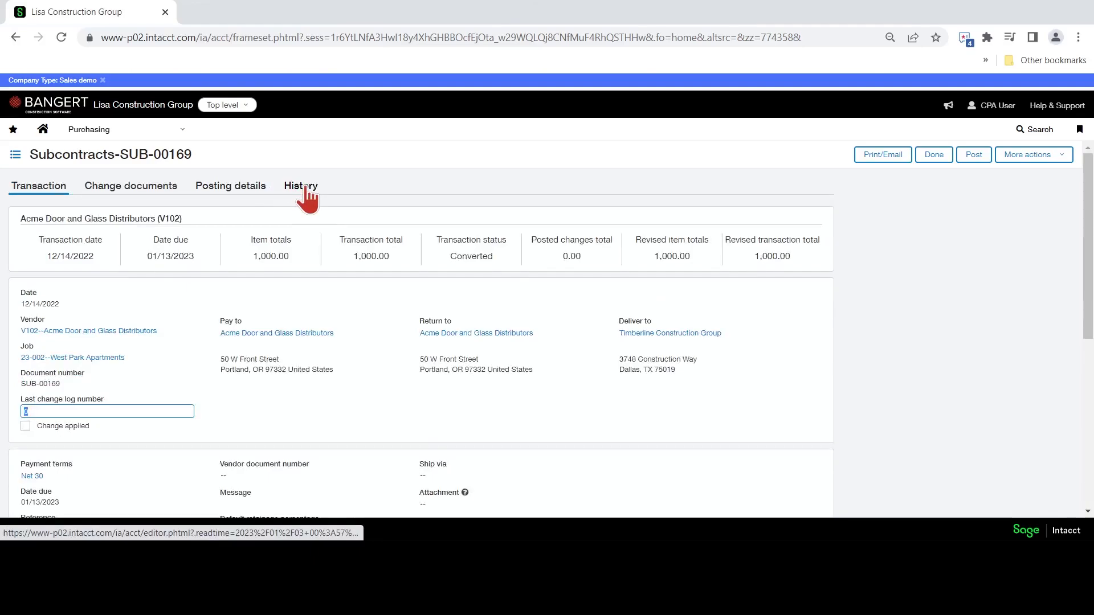
# Step: From the subcontract's history, open invoice SUBINV-000004 and view its 5% retainage of 50.00
pyautogui.click(305, 189)
pyautogui.scroll(-2, 398, 301)
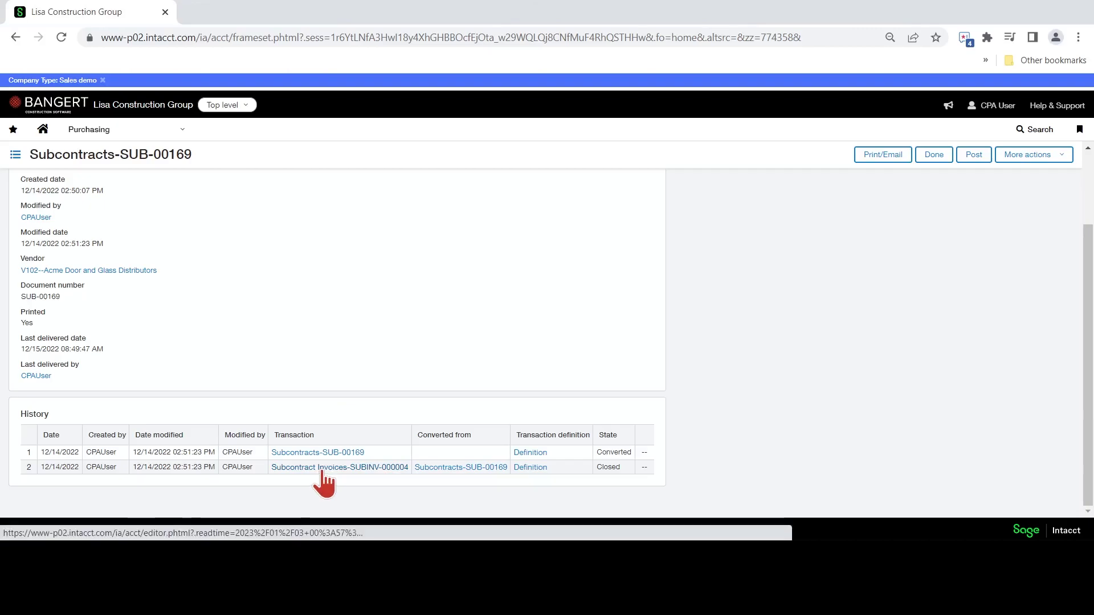
pyautogui.click(322, 467)
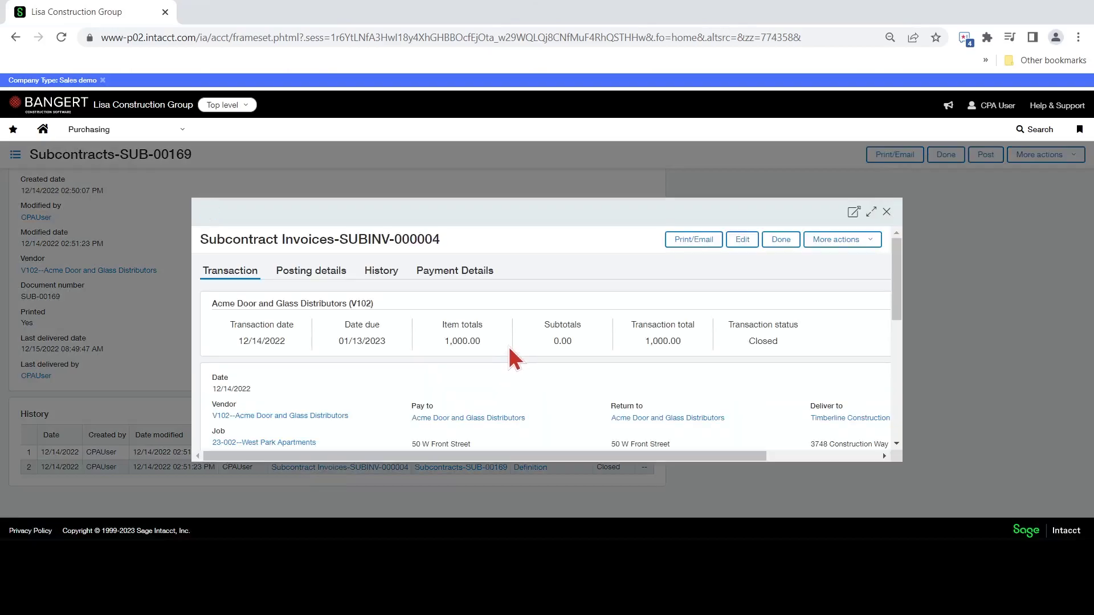
pyautogui.scroll(-3, 509, 345)
pyautogui.scroll(-3, 507, 346)
pyautogui.scroll(-1, 510, 358)
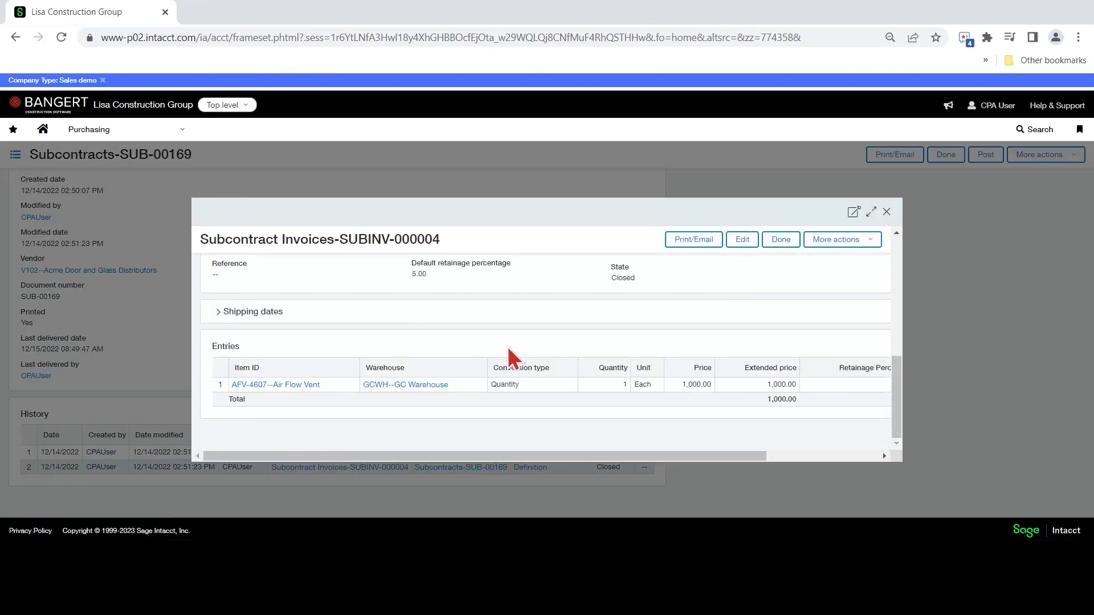
pyautogui.click(863, 460)
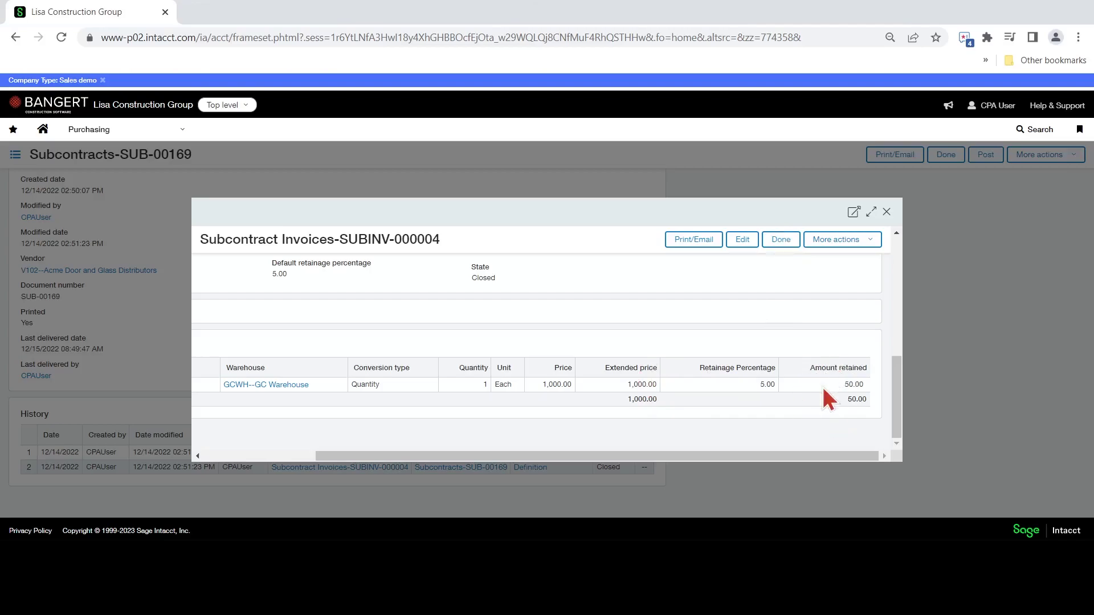
# Step: Close the invoice and start a new Accounts Payable retainage release dated 01/02/2023
pyautogui.click(781, 242)
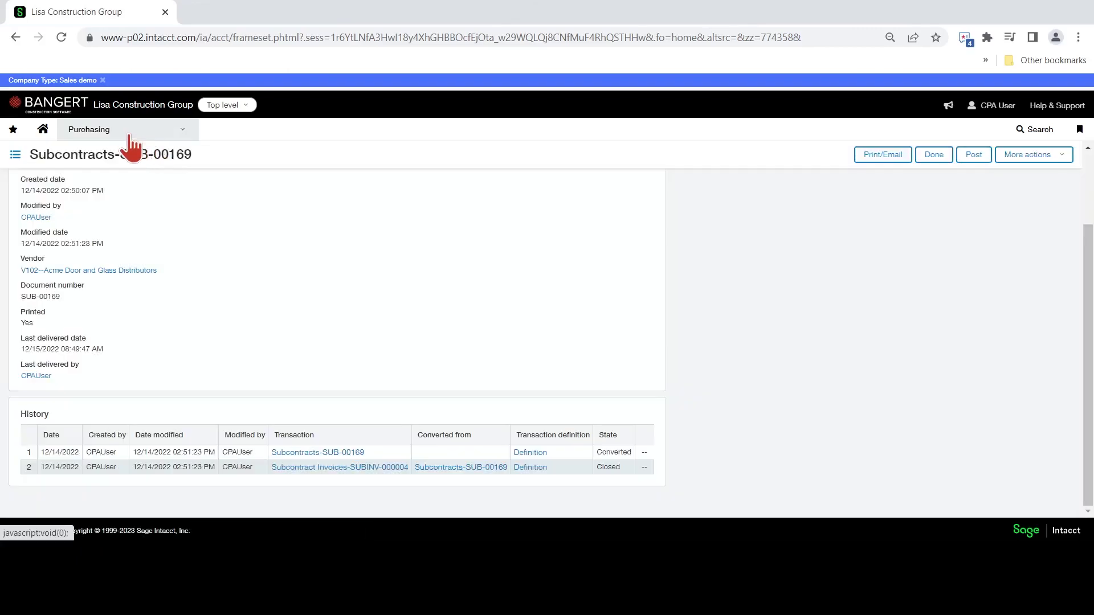
pyautogui.click(130, 135)
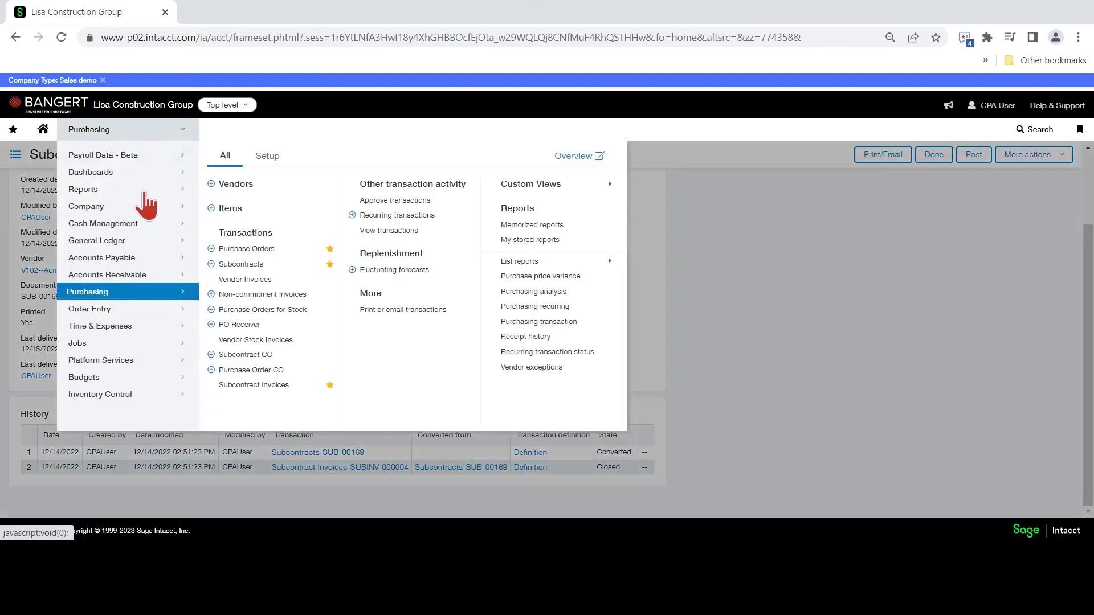
pyautogui.click(135, 259)
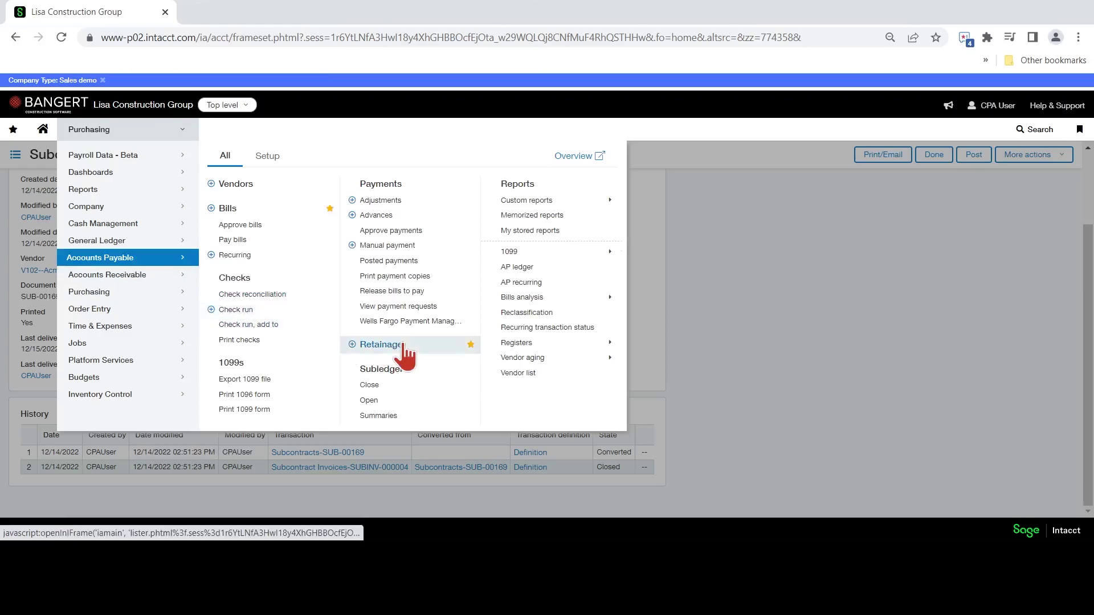
pyautogui.click(382, 345)
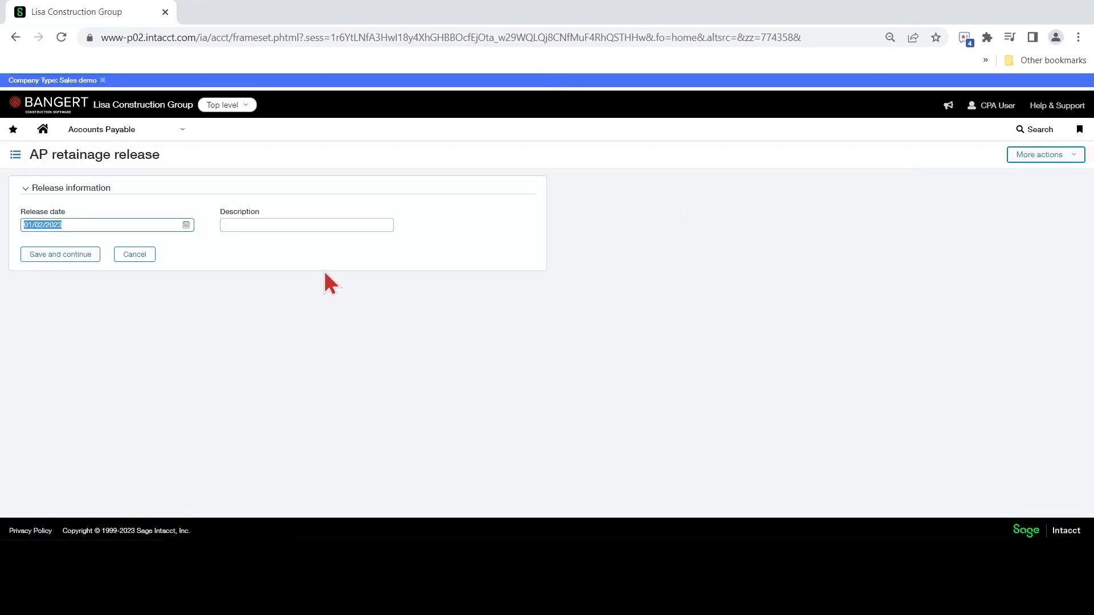
# Step: Move to the release's Description field to enter 'Acme retainage'
pyautogui.press('Tab')
pyautogui.write('A')
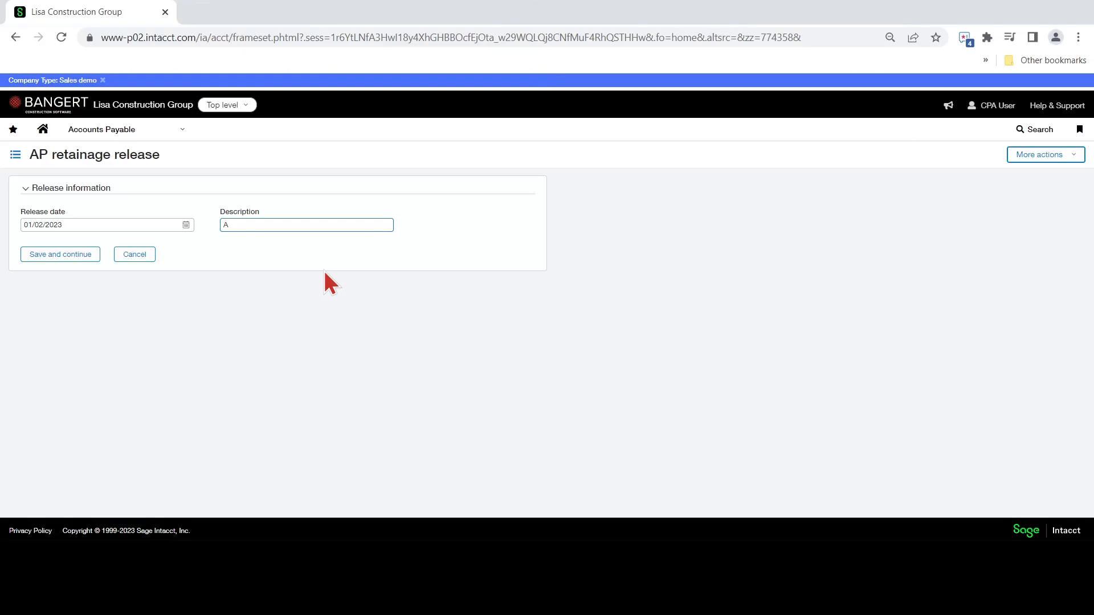
pyautogui.write('cme retainage')
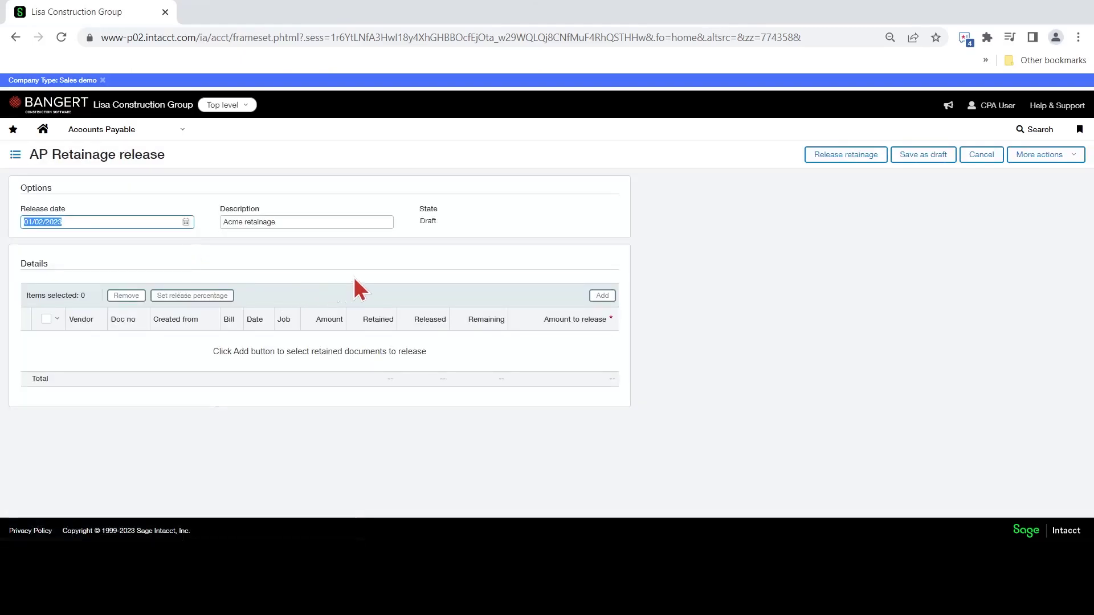
# Step: Add the Burns Restaurant retainage record (job 23-004, 50.00 retained) to the release details
pyautogui.click(596, 300)
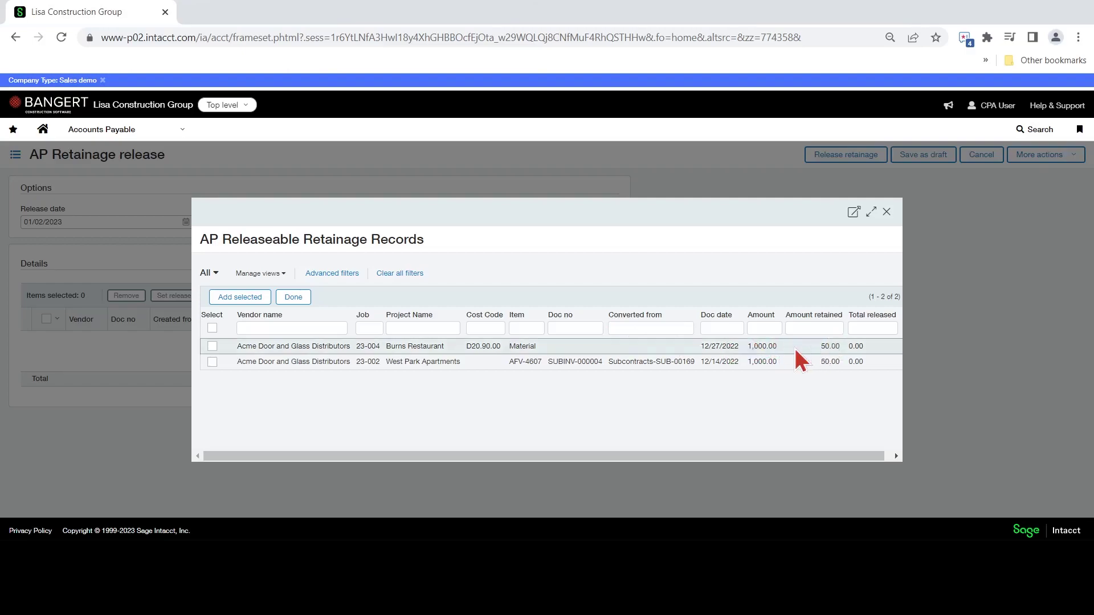
pyautogui.click(212, 346)
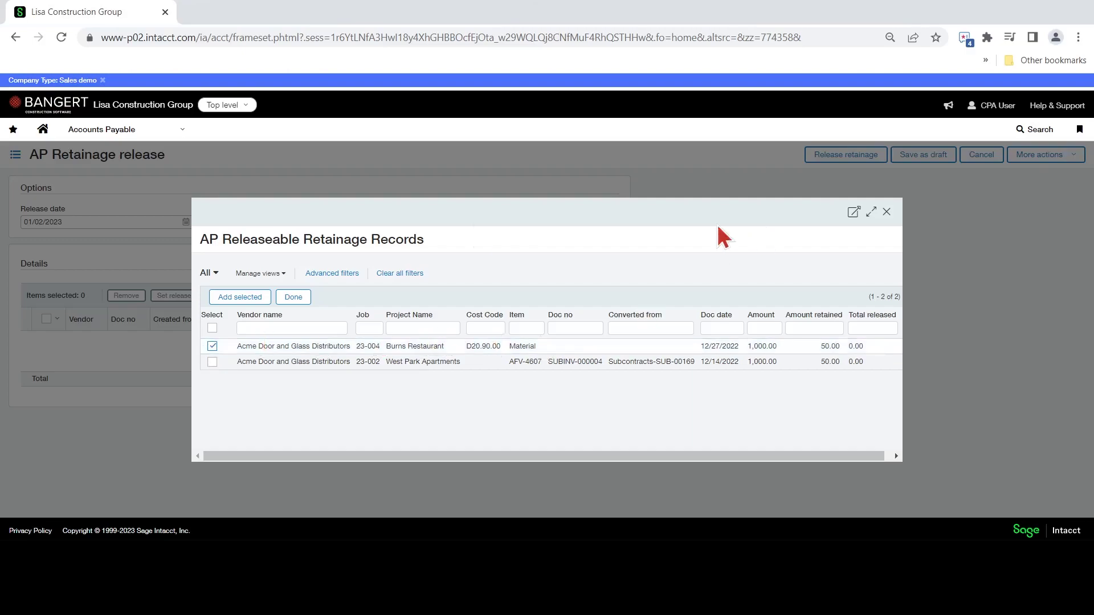
pyautogui.click(239, 297)
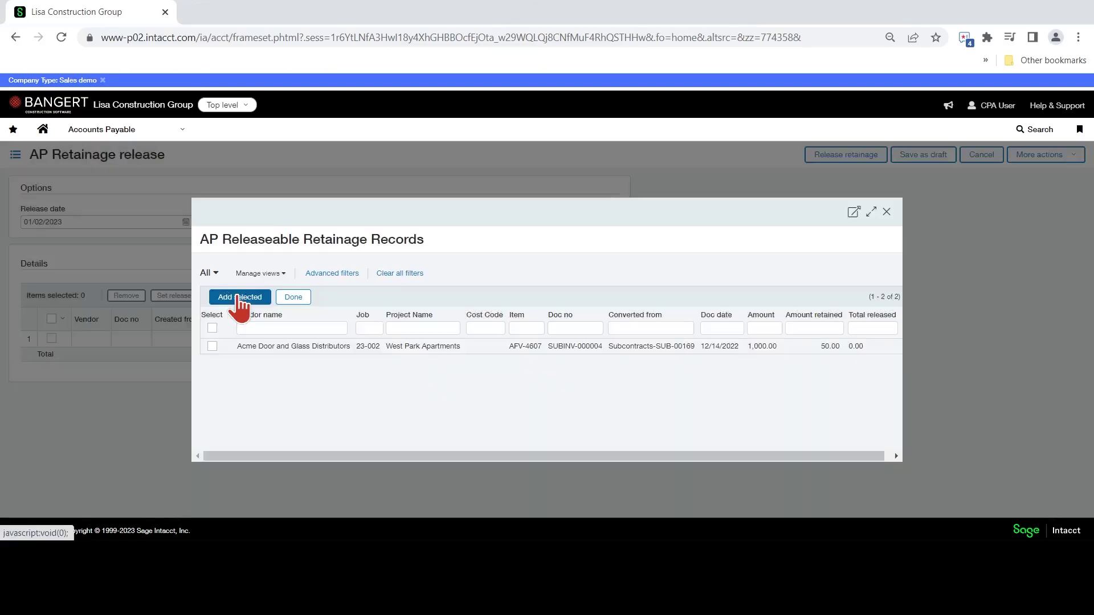
pyautogui.click(293, 297)
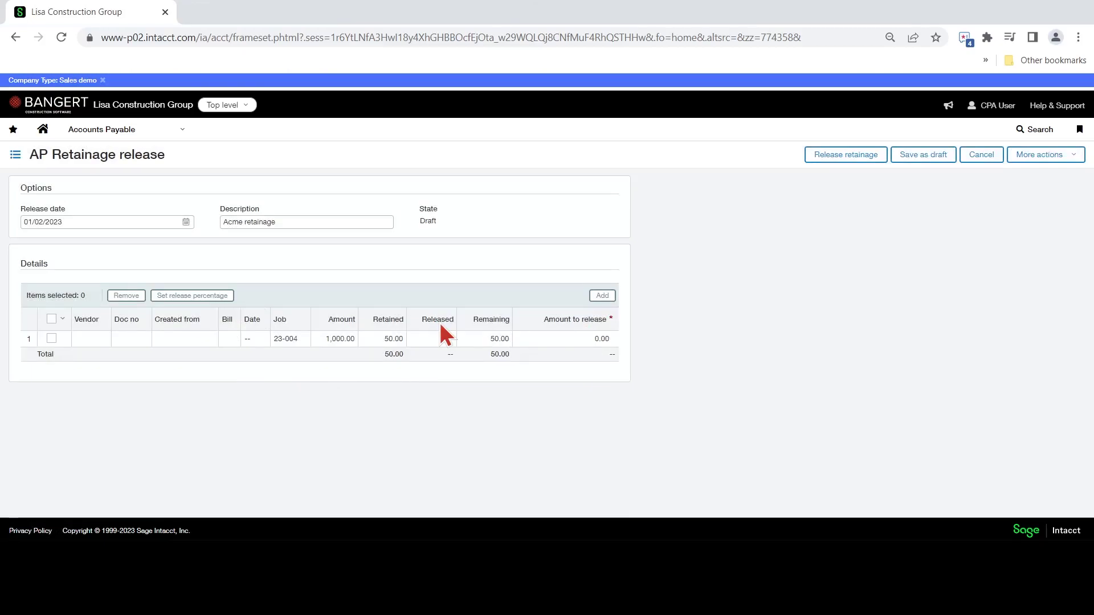
# Step: Set a 100% release percentage on the job 23-004 line, giving 50.00 to release
pyautogui.click(196, 297)
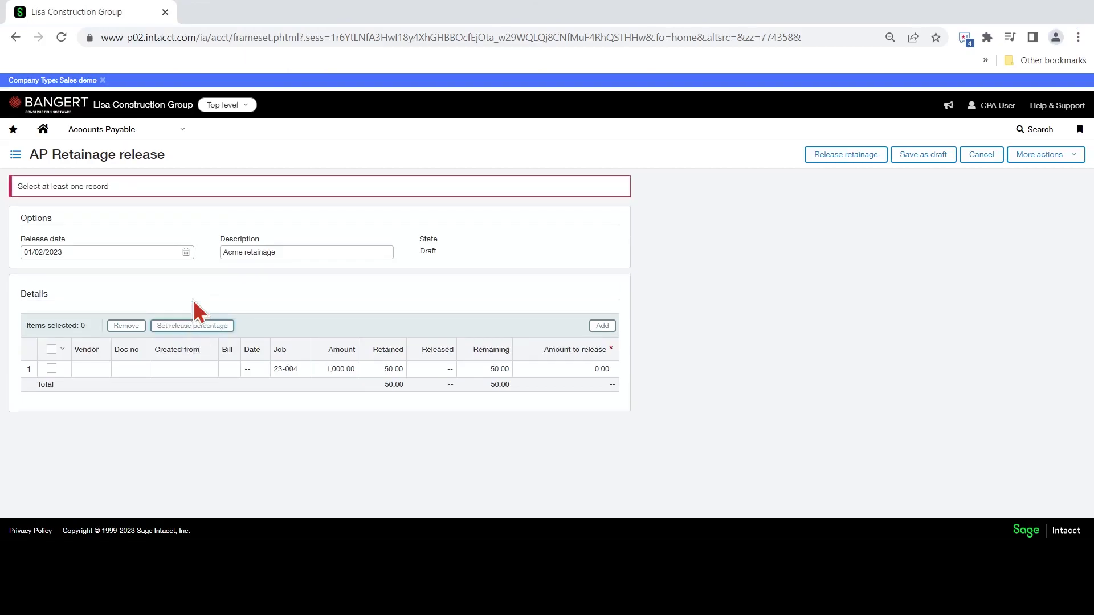
pyautogui.click(51, 368)
pyautogui.click(185, 327)
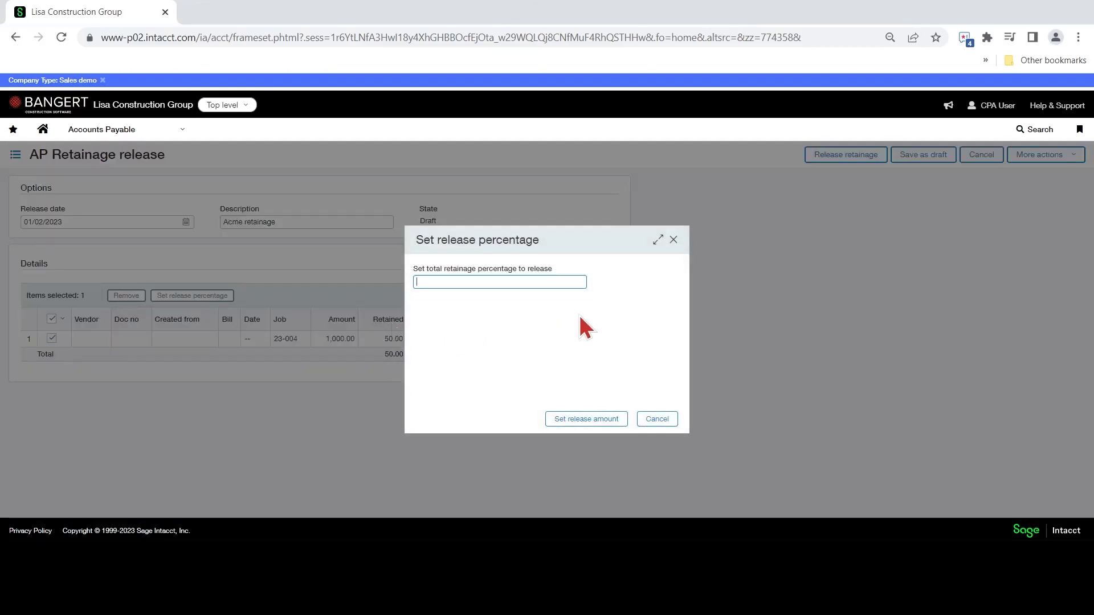
pyautogui.write('100')
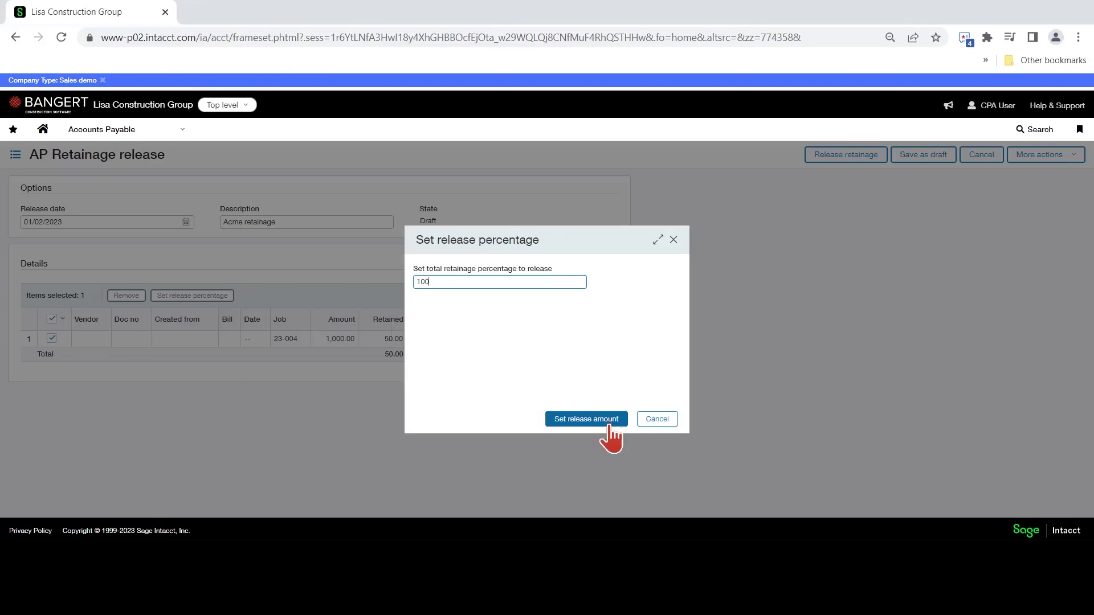
pyautogui.click(609, 423)
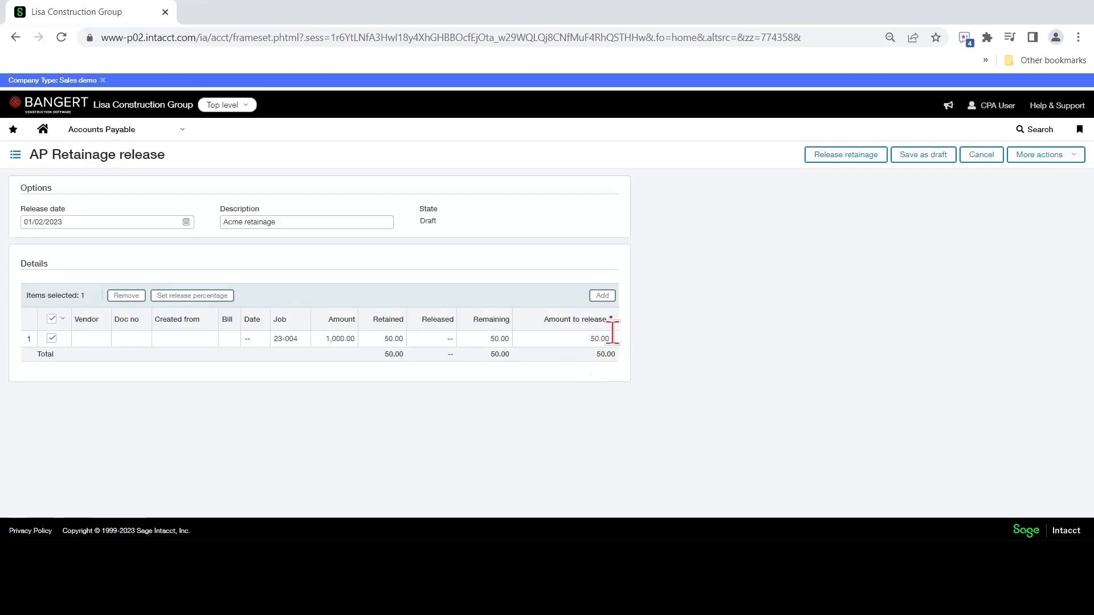
# Step: Submit the Acme retainage release so its 50.00 is released
pyautogui.click(827, 159)
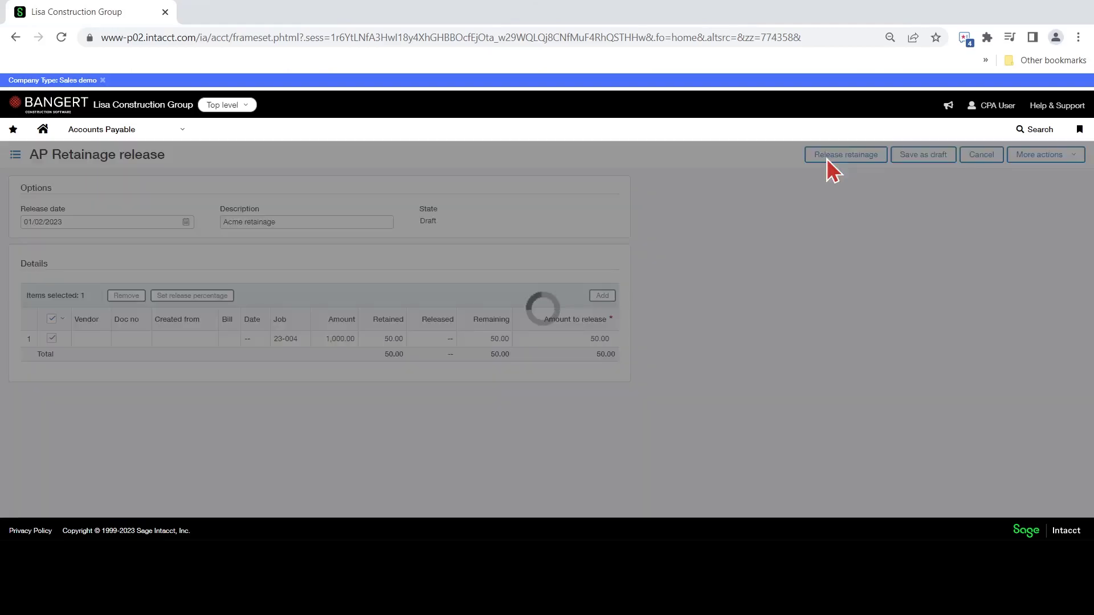